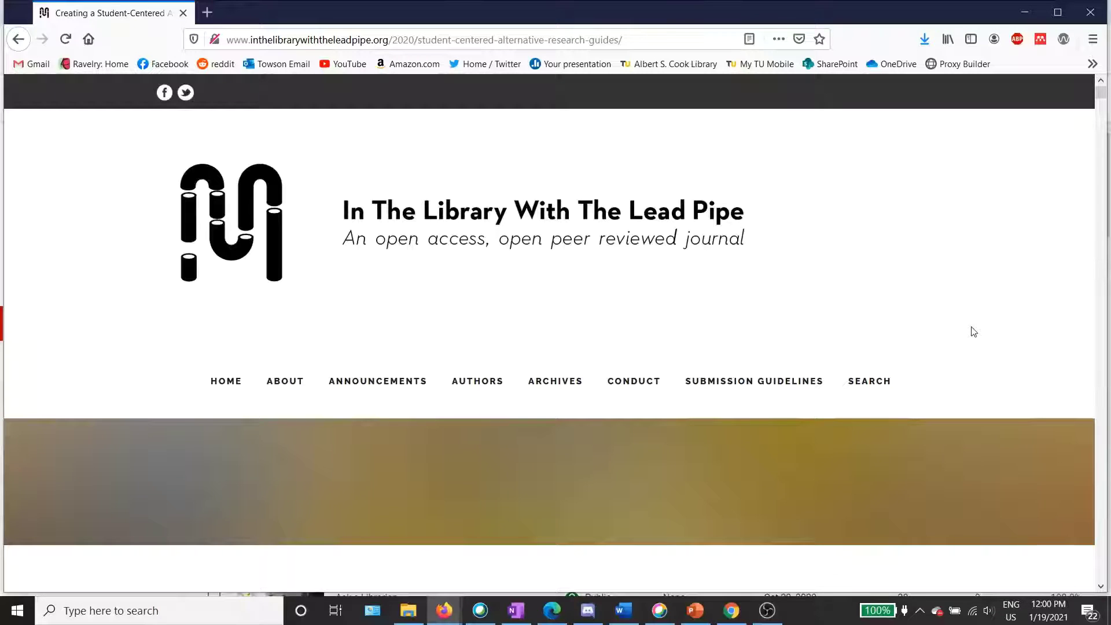
scroll(1001, 358, "down", 8)
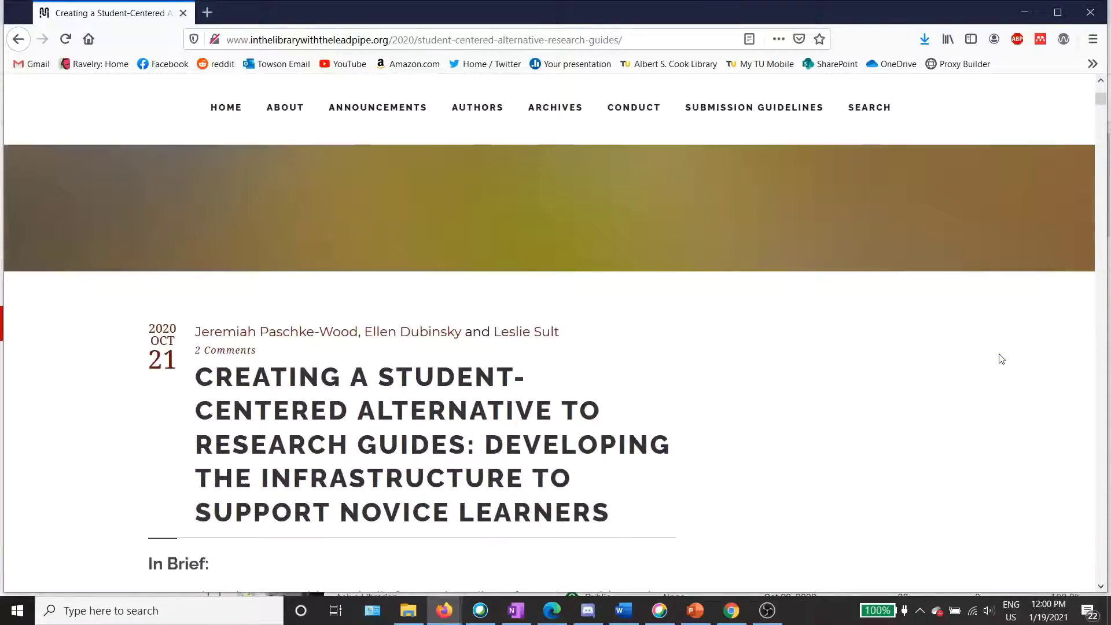
scroll(1001, 358, "down", 5)
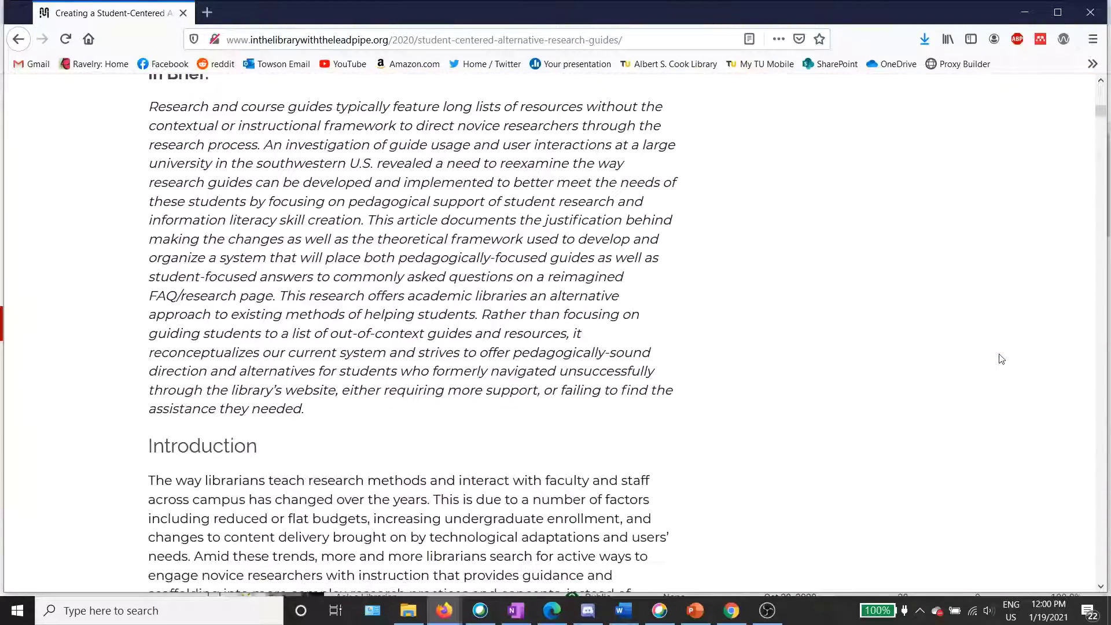
scroll(1001, 359, "up", 12)
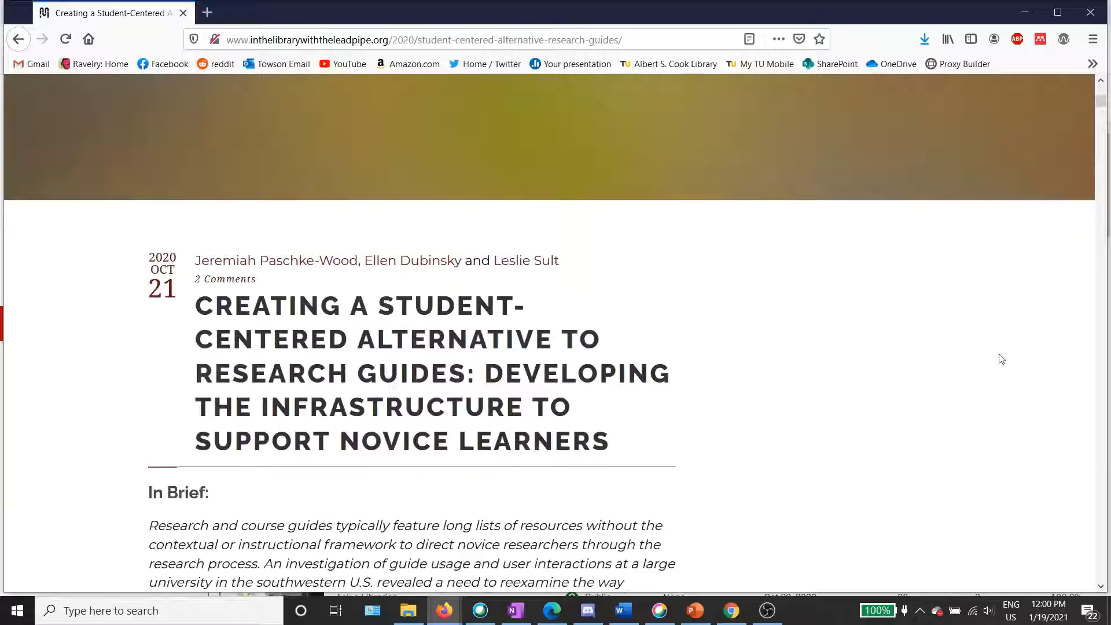
scroll(1001, 358, "up", 2)
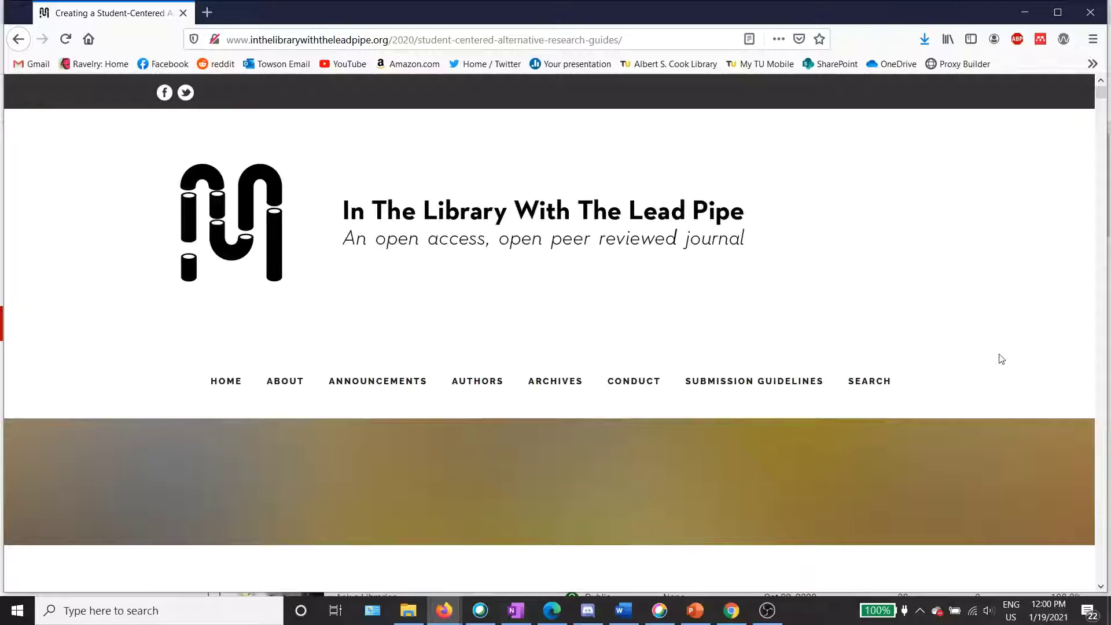
Open Firefox's print preview of the article with Microsoft Print to PDF as the destination
key("ctrl+p")
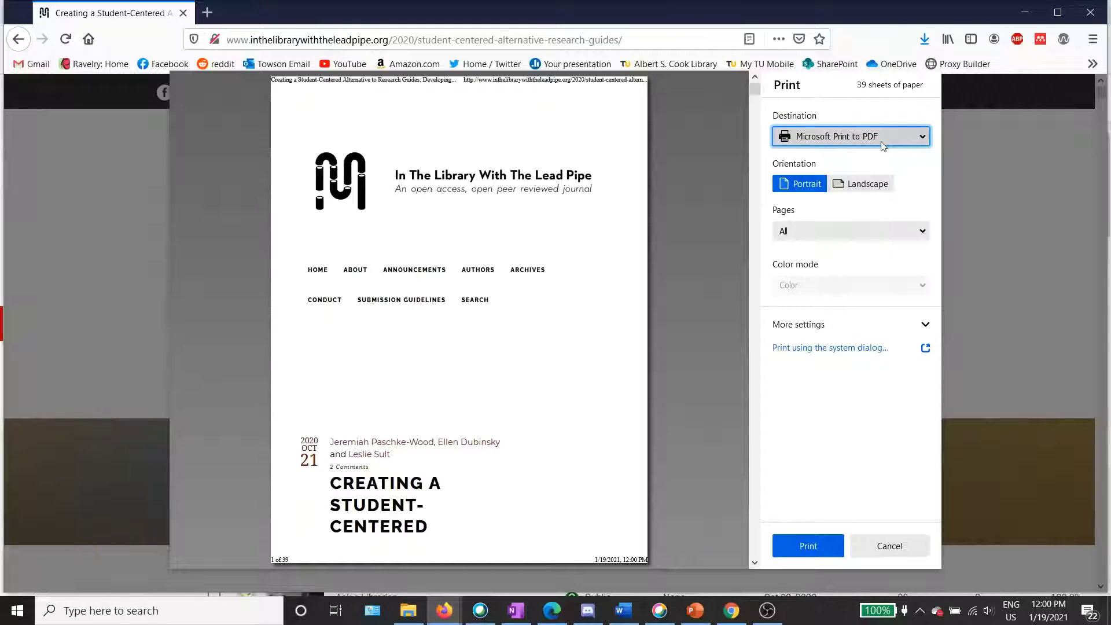
left_click(900, 142)
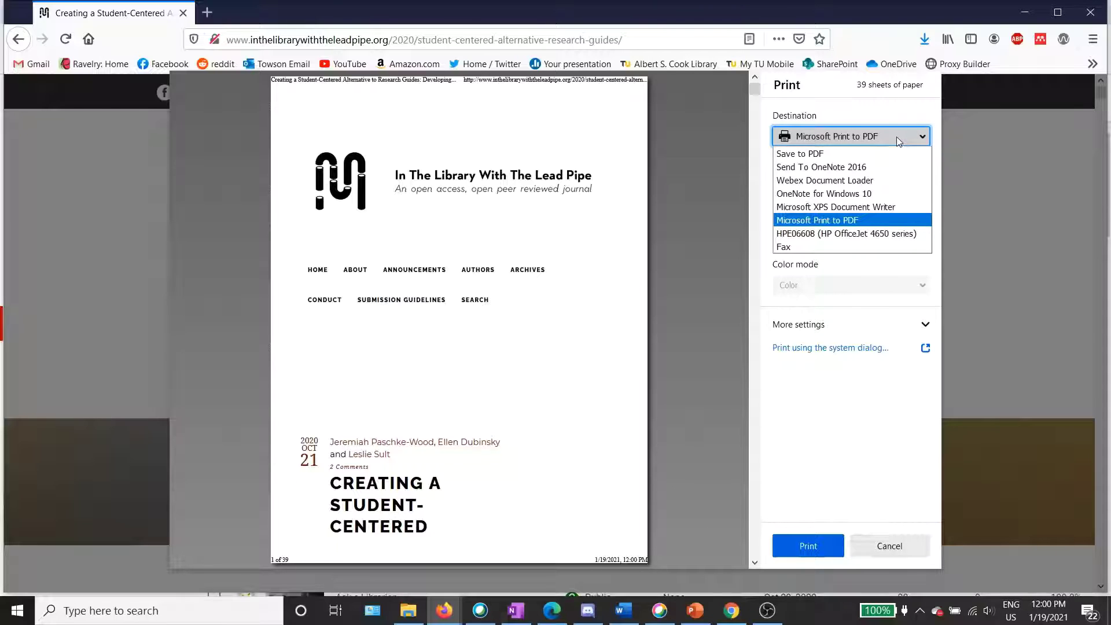
left_click(845, 220)
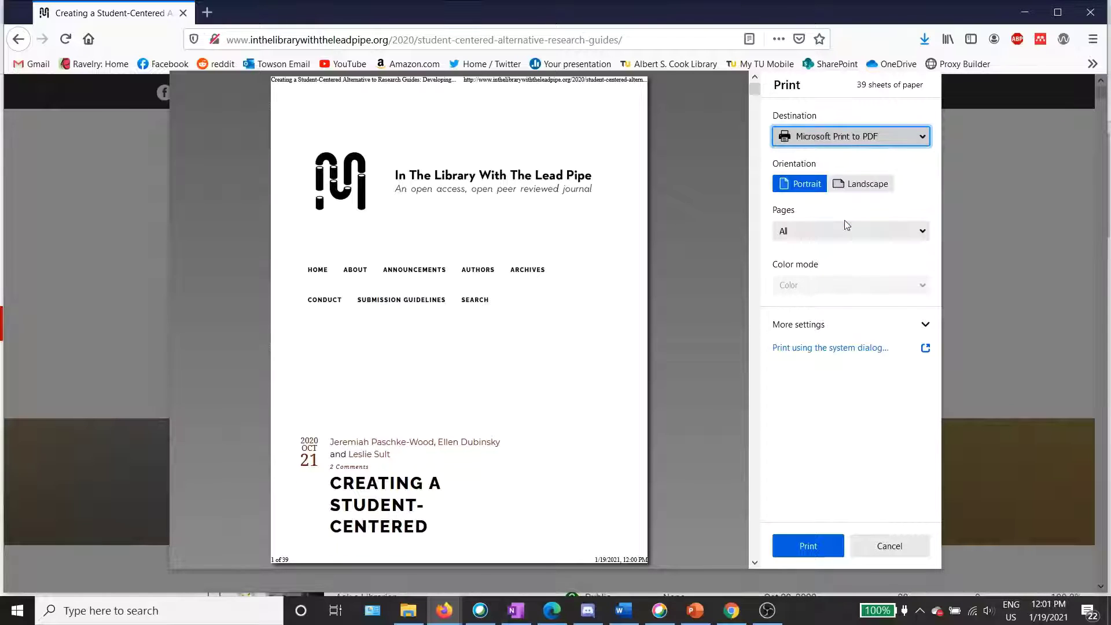
Print the article to a PDF Document (*.pdf) file and save it
left_click(813, 543)
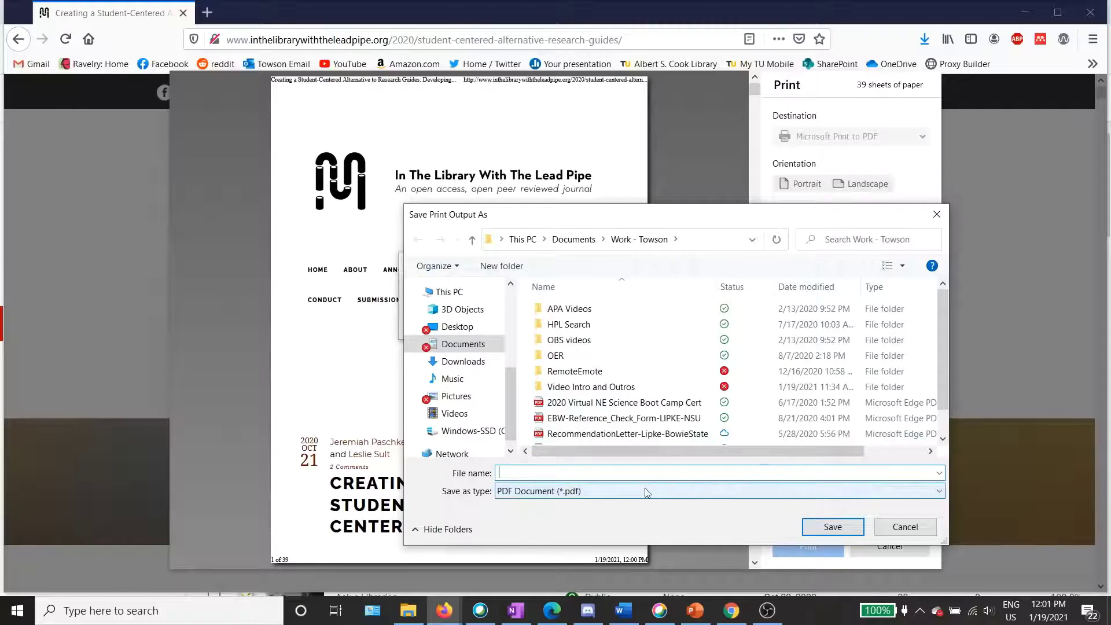
left_click(605, 497)
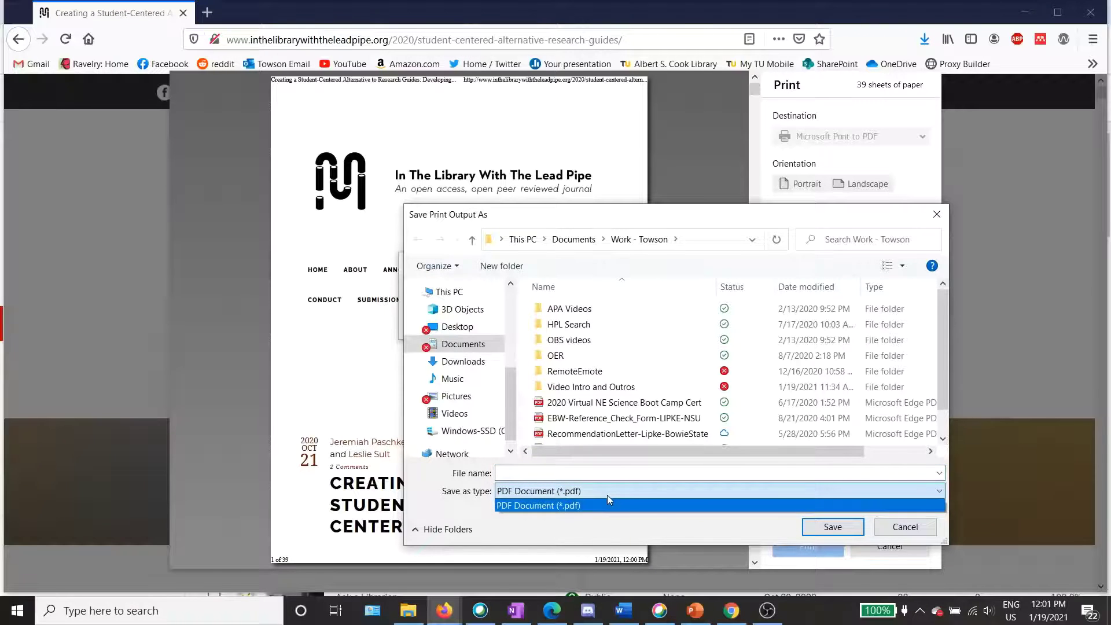
left_click(609, 495)
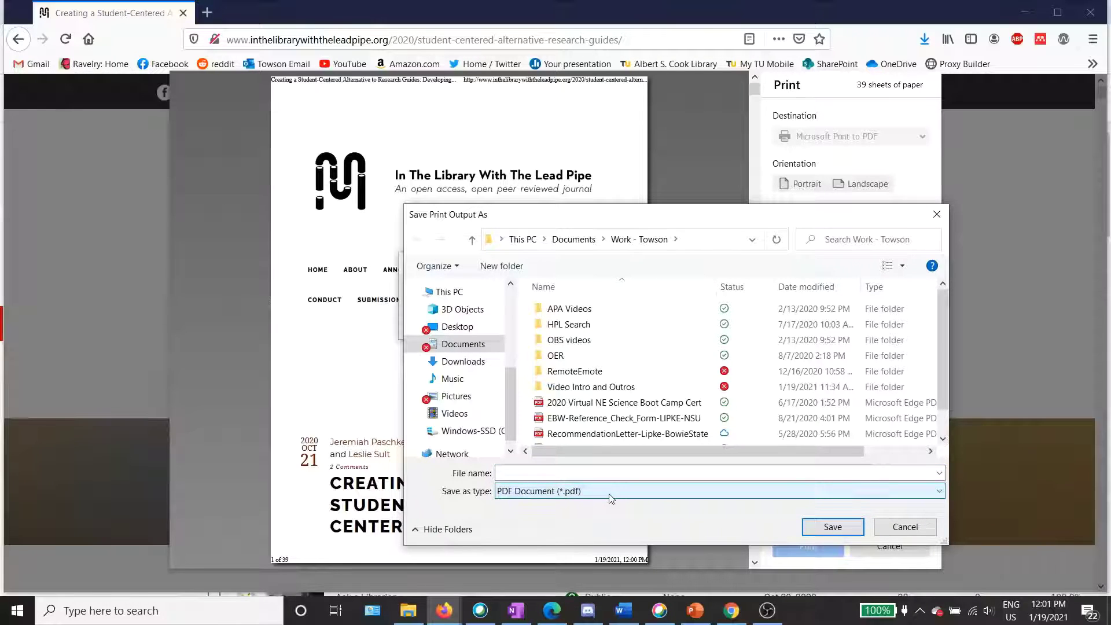
left_click(905, 526)
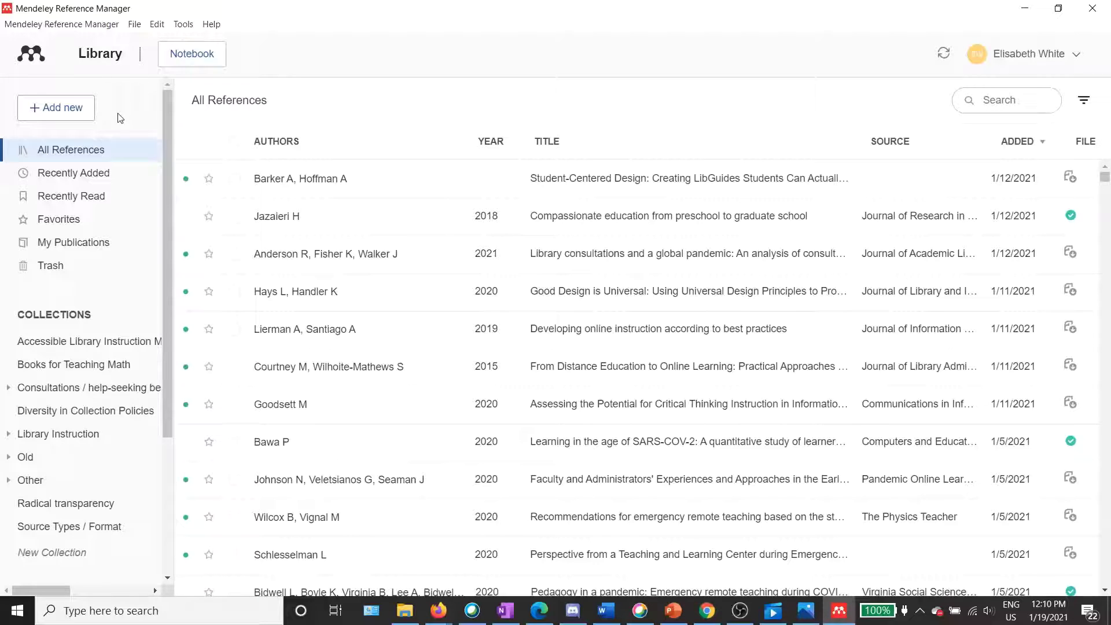
Choose Add Manual Entry from the + Add new menu
left_click(75, 111)
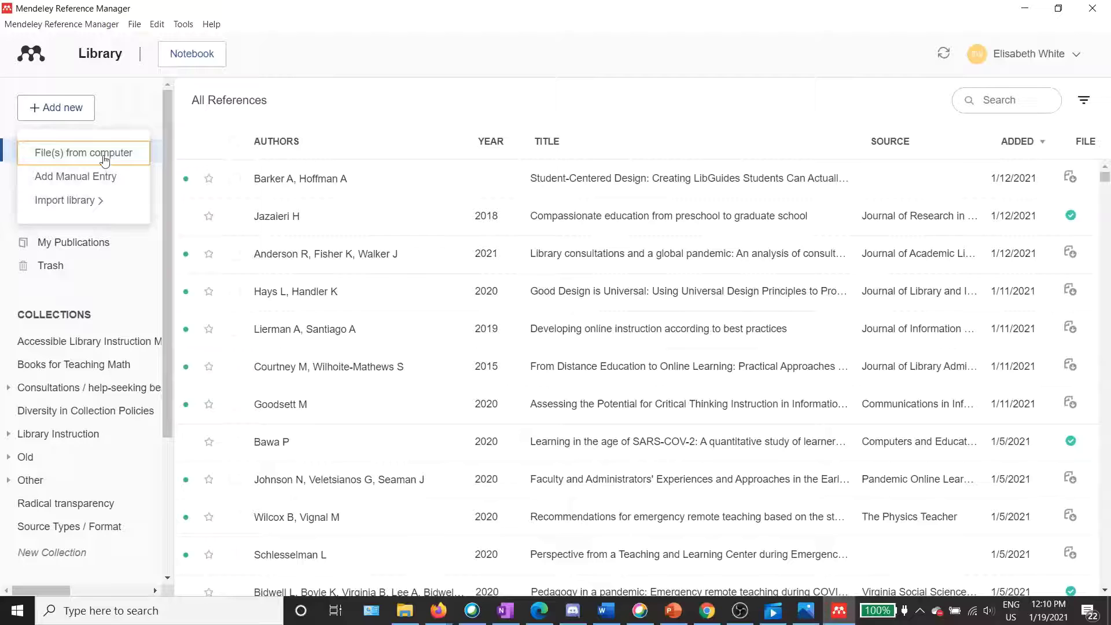
left_click(99, 177)
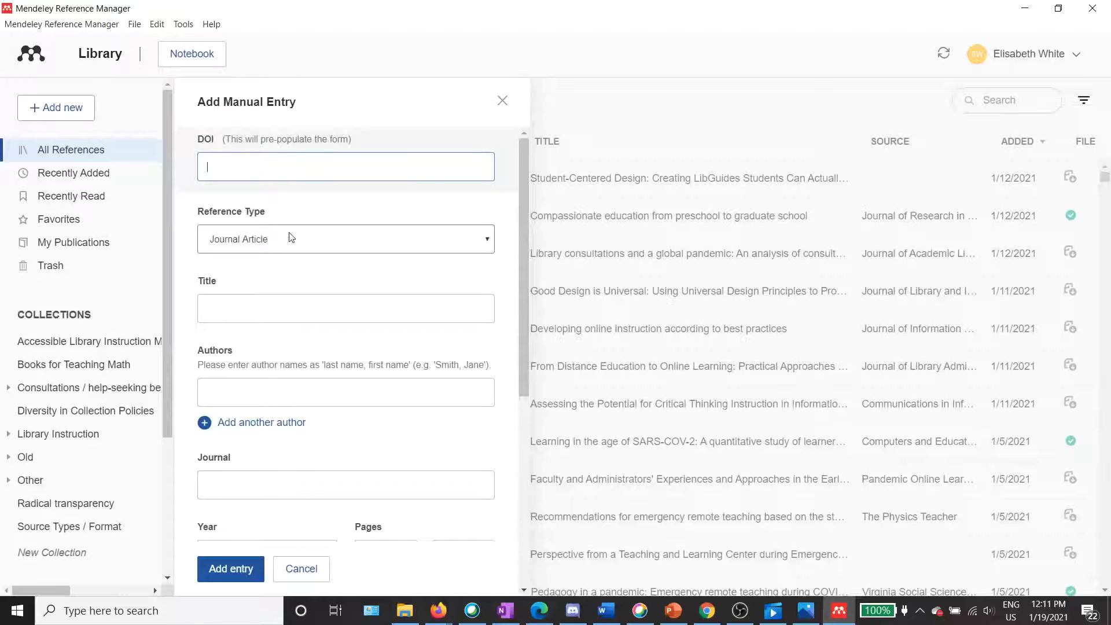
Set the reference type to Book, title it 'The Elements of Style', and enter the first author's name
left_click(297, 245)
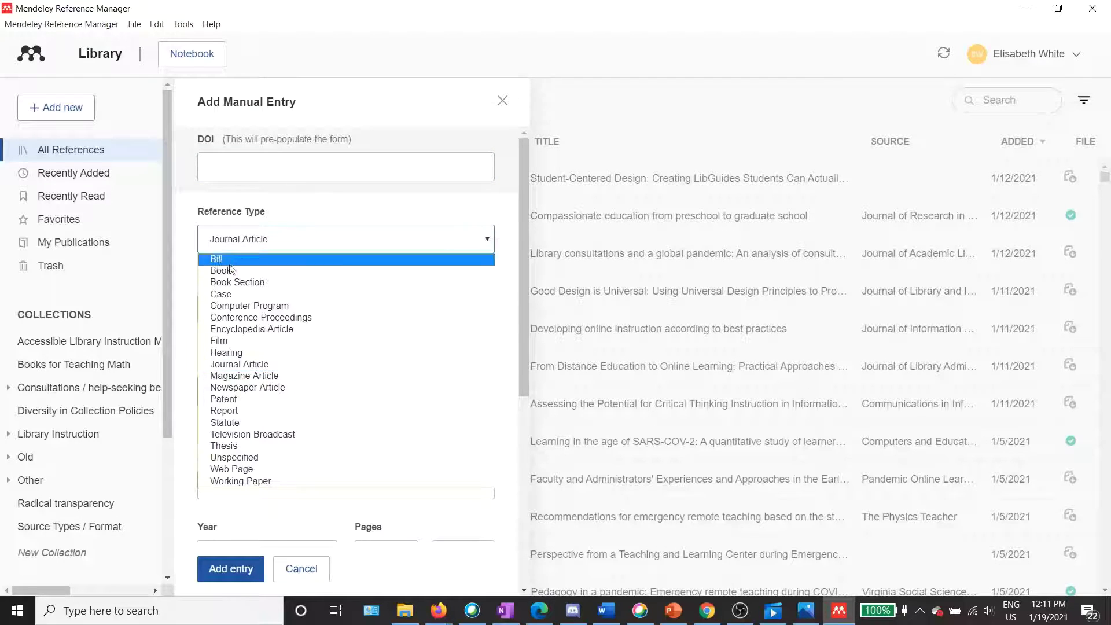
left_click(230, 272)
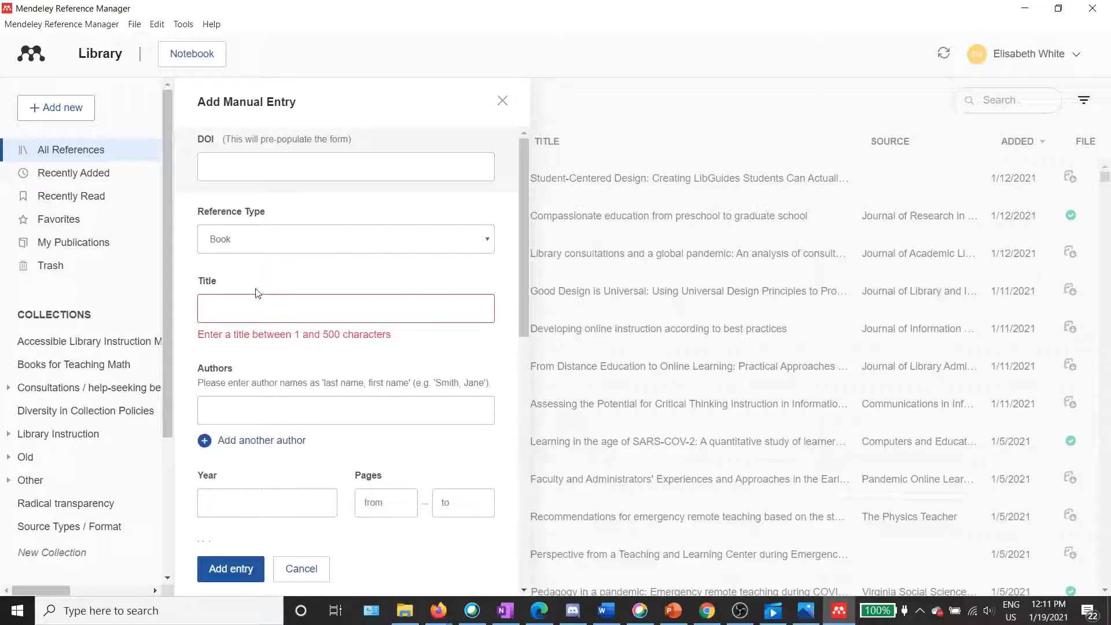
left_click(233, 308)
type("The Elem")
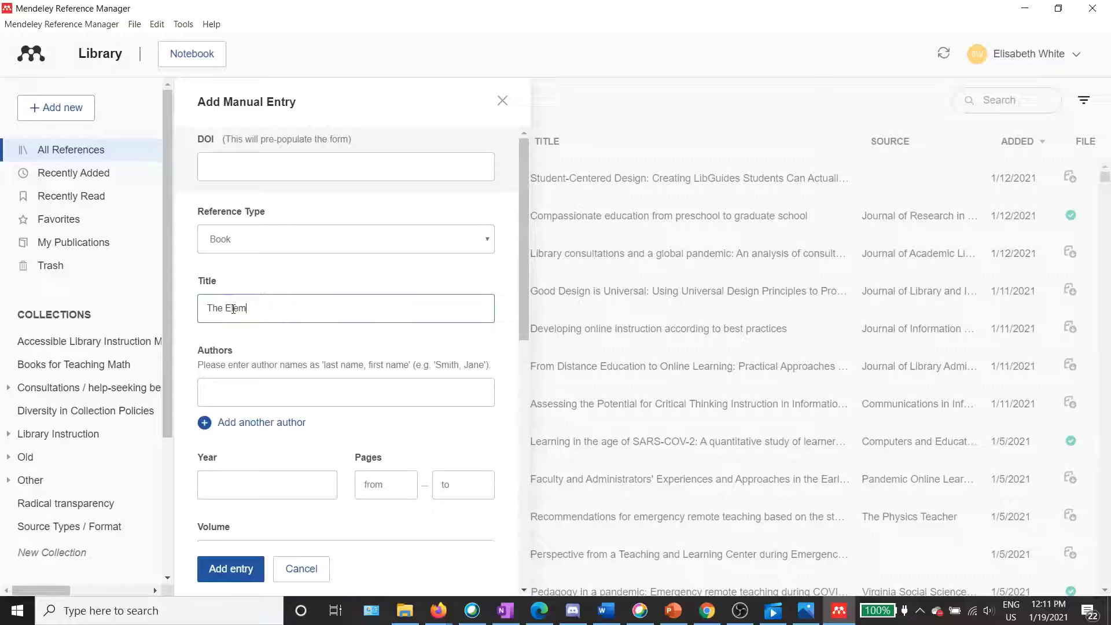
type("ents of Style")
left_click(339, 403)
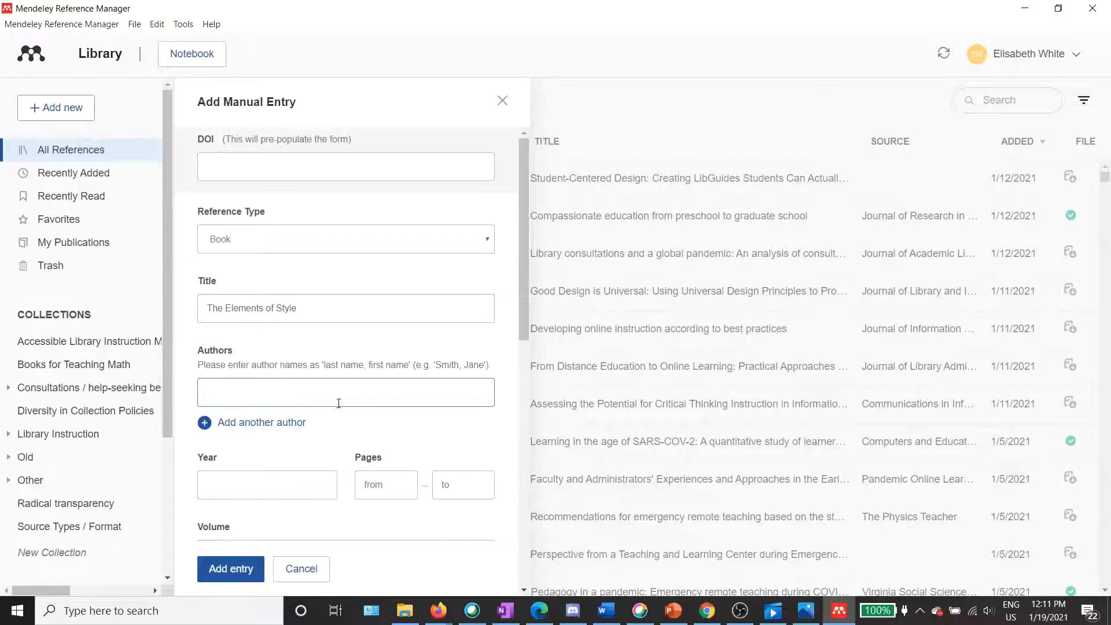
type("Strunk, William")
Add a second author field and enter the second author's name
left_click(285, 424)
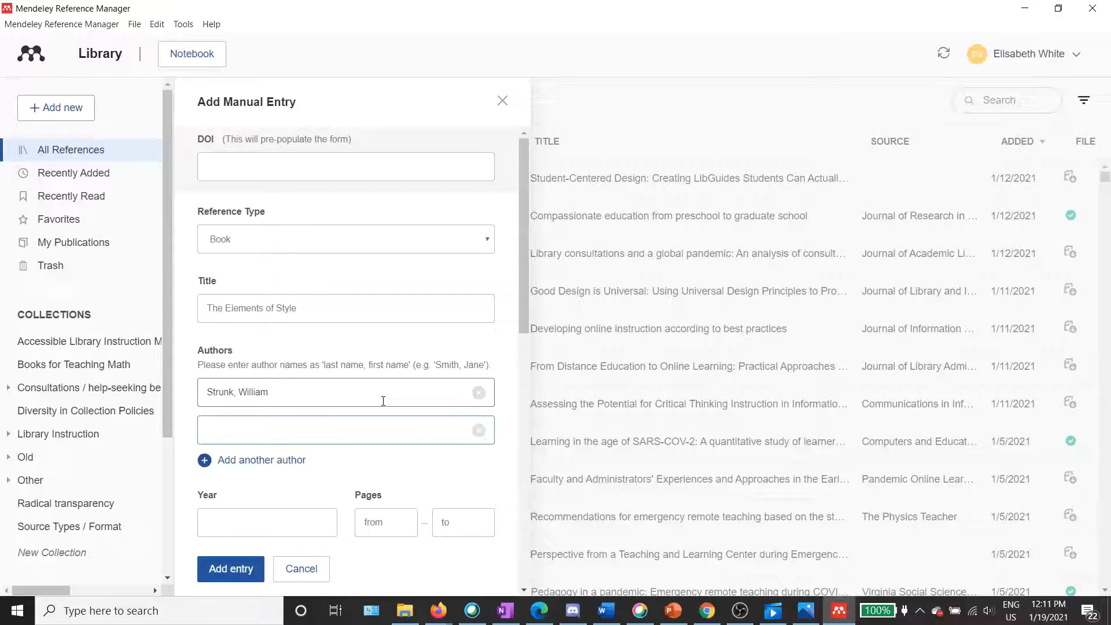
type("White, E. B.")
scroll(383, 401, "down", 1)
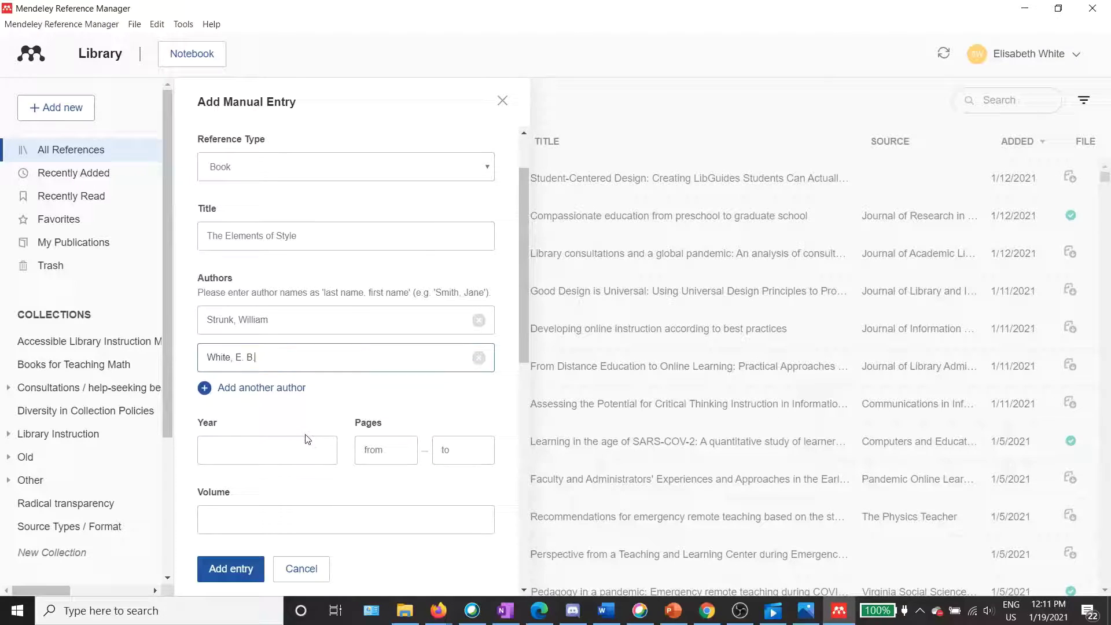
Enter year 2018 and pages 1 to 111
left_click(291, 441)
type("2018")
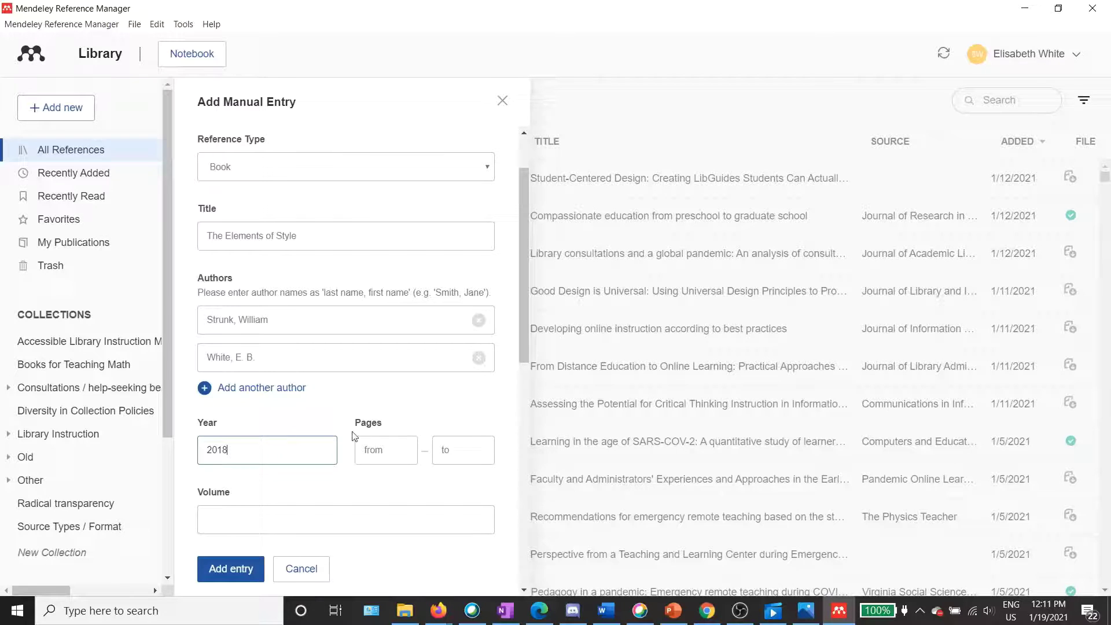
left_click(388, 453)
type("1")
left_click(442, 460)
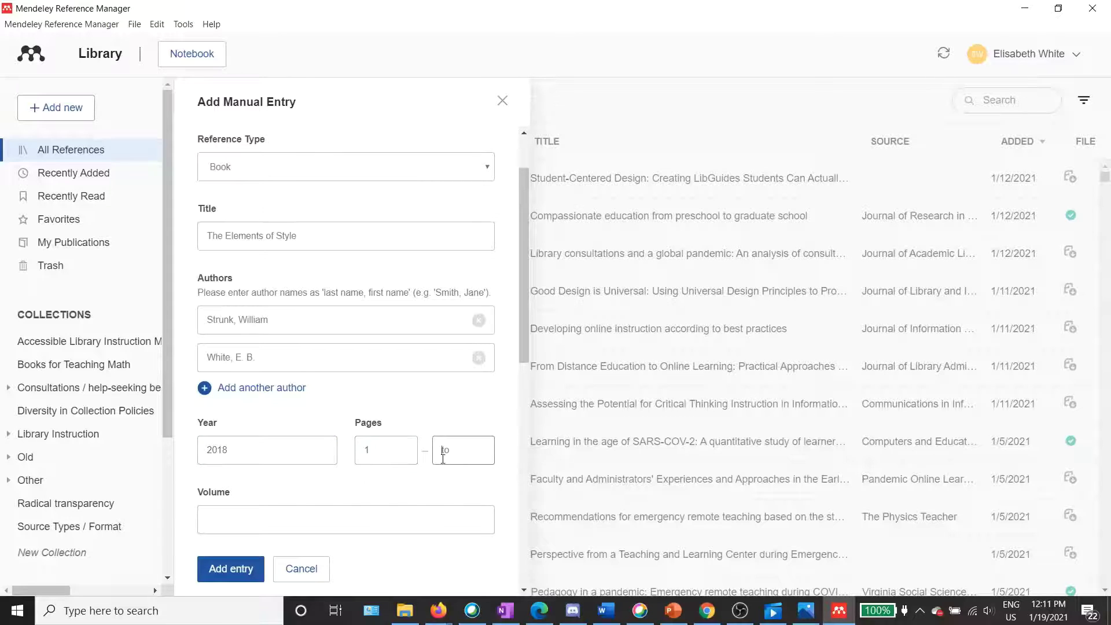
type("111")
scroll(425, 407, "down", 2)
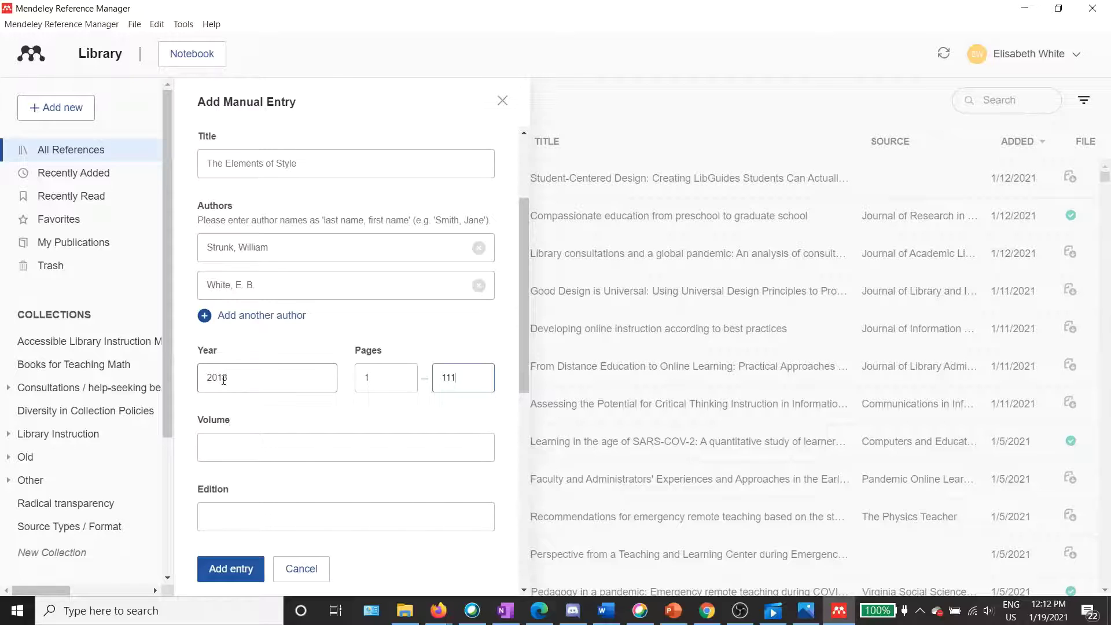
Enter edition 1 and the editor's name for the book
left_click(280, 441)
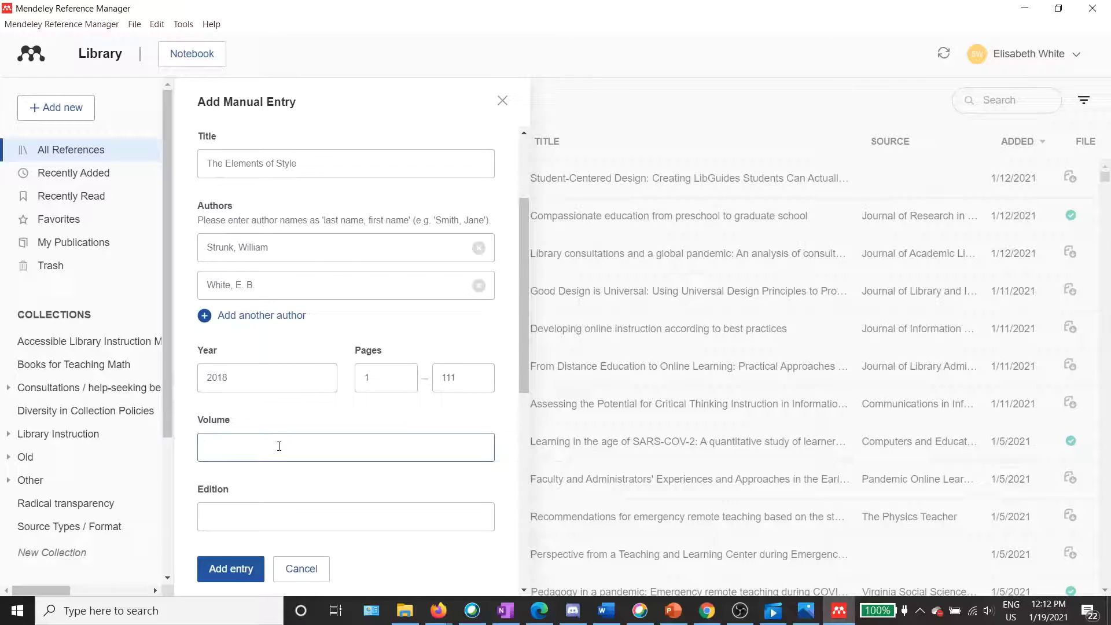
scroll(279, 445, "down", 1)
scroll(278, 446, "down", 1)
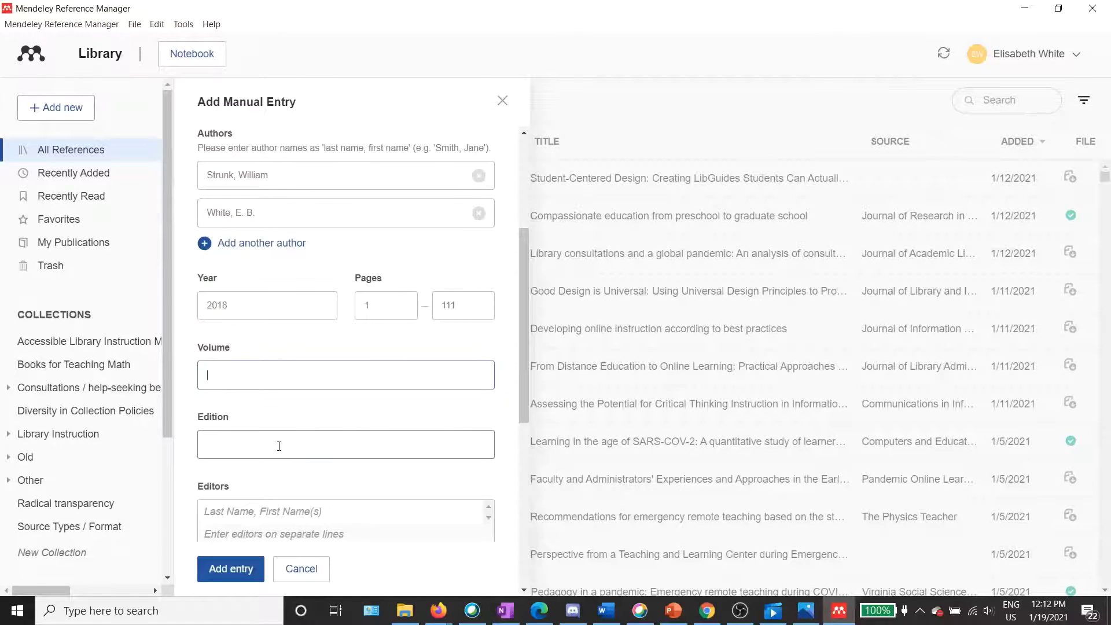
left_click(279, 446)
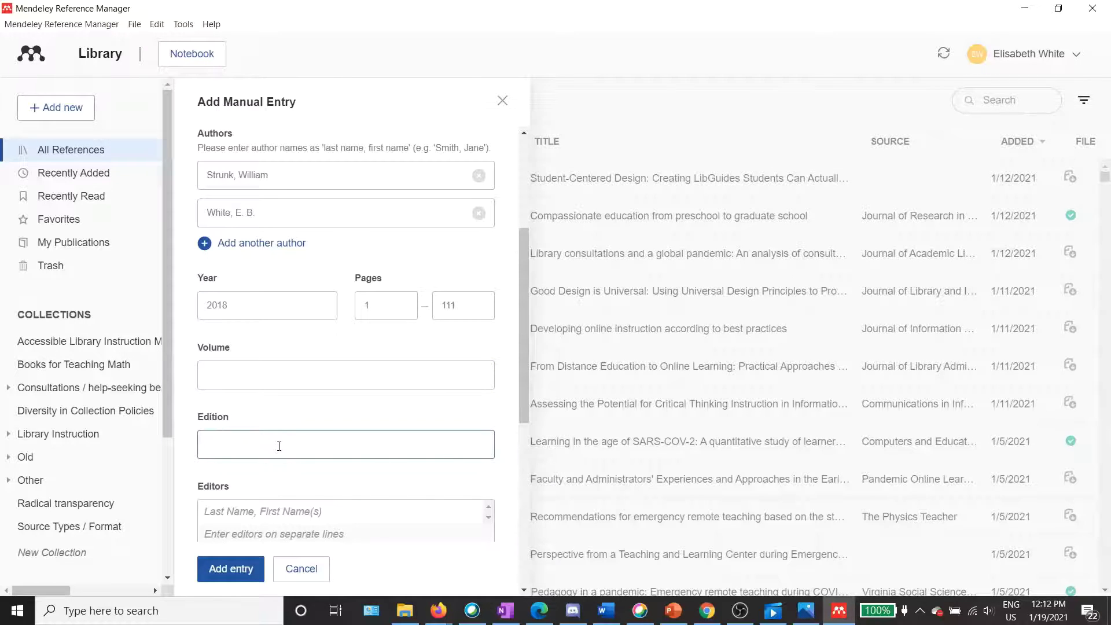
type("1")
scroll(272, 457, "down", 1)
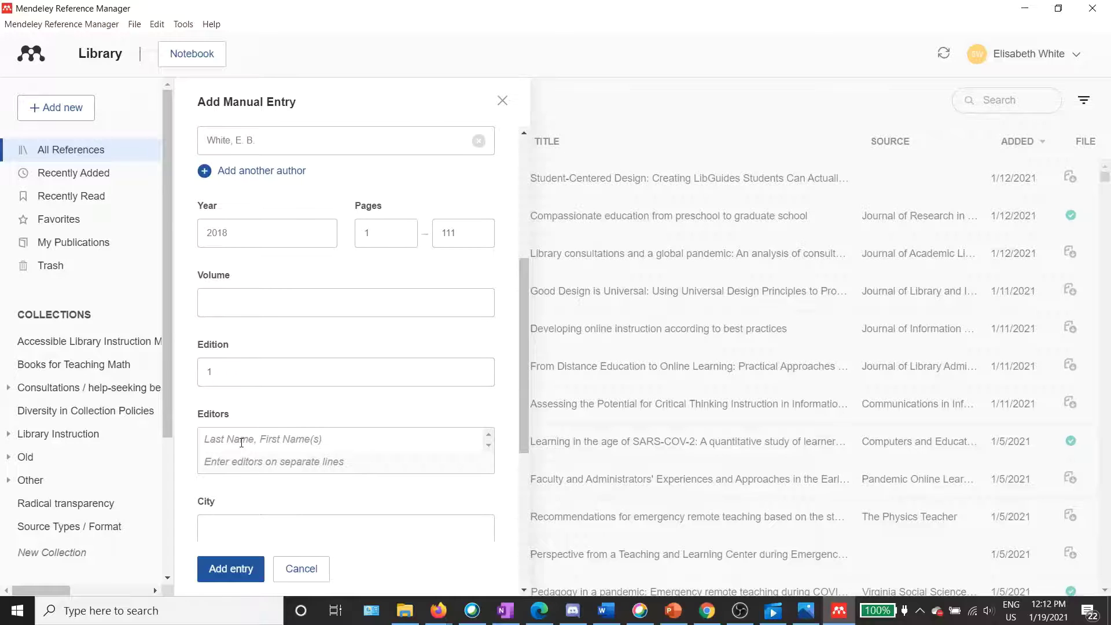
left_click(241, 443)
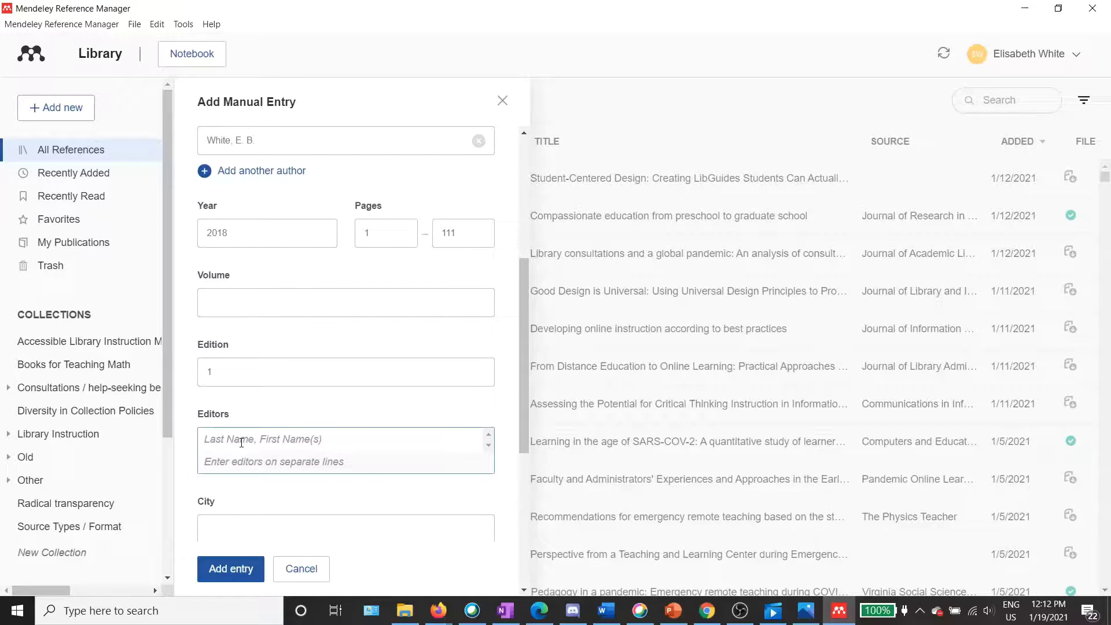
type("De A'Morelli, Richard")
Enter city 'San Luis Obispo, California' and publisher 'Spectrum Ink Publishing'
scroll(263, 483, "down", 1)
left_click(257, 464)
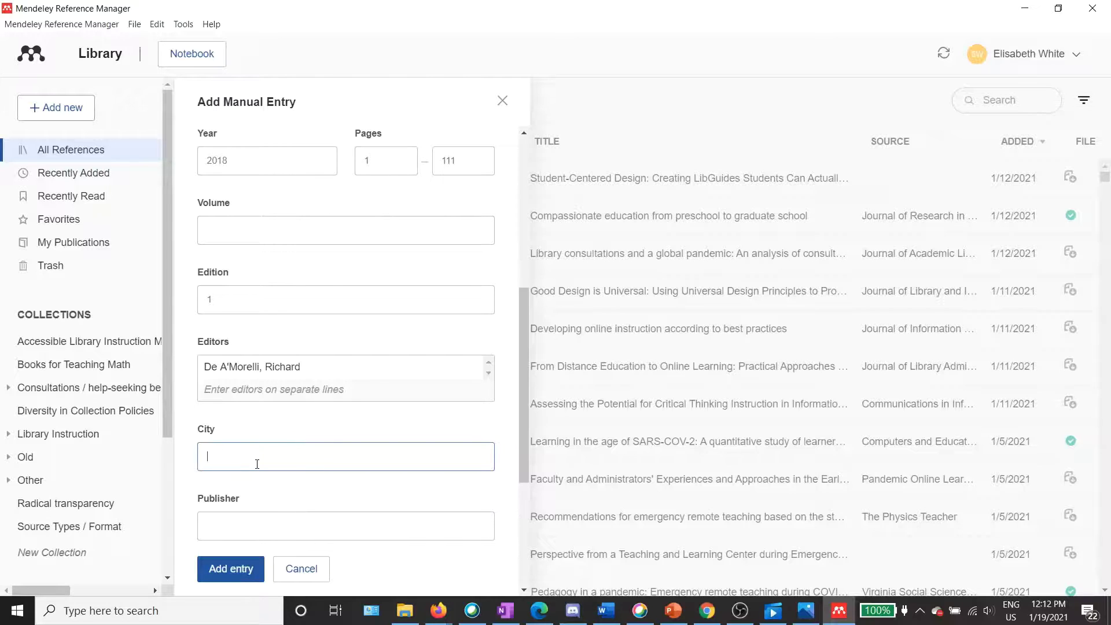
type("San Luis Obispo, California")
left_click(268, 519)
type("S")
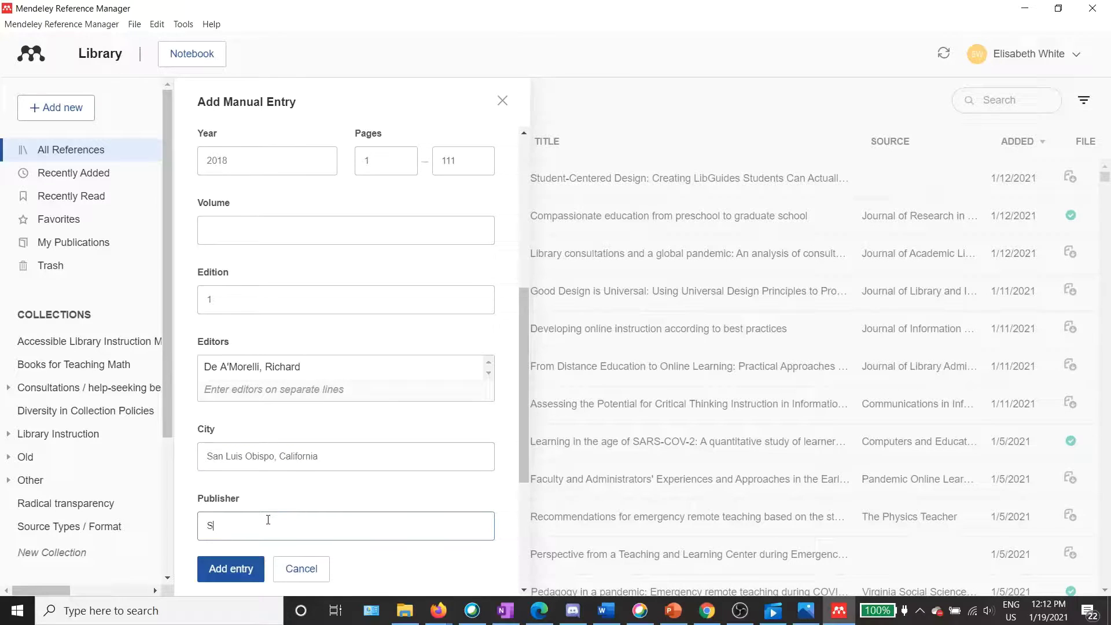
type("pectrum Ink Publishing")
scroll(280, 441, "down", 2)
scroll(258, 439, "down", 1)
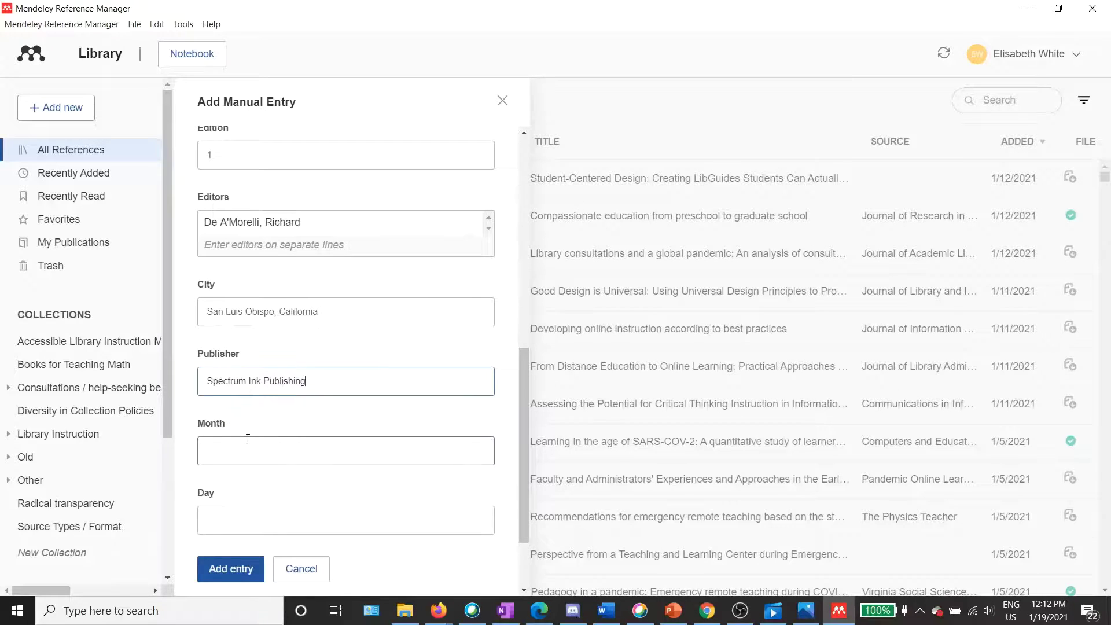
scroll(241, 439, "down", 2)
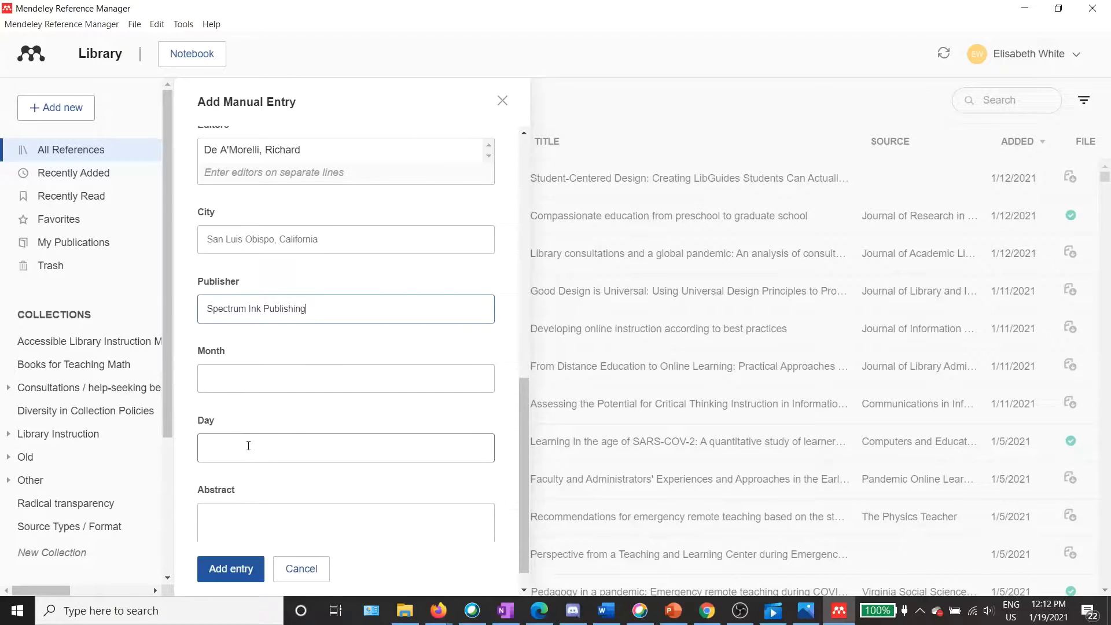
scroll(248, 446, "down", 1)
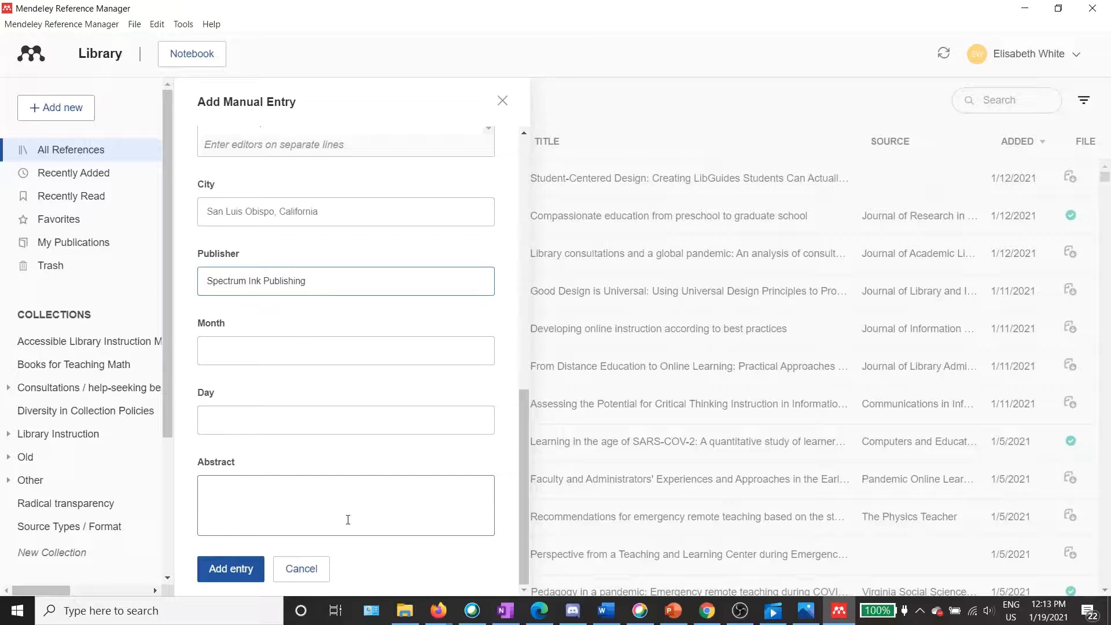
Add the book entry to the library and review its year, pages and authors in the Info panel
left_click(229, 568)
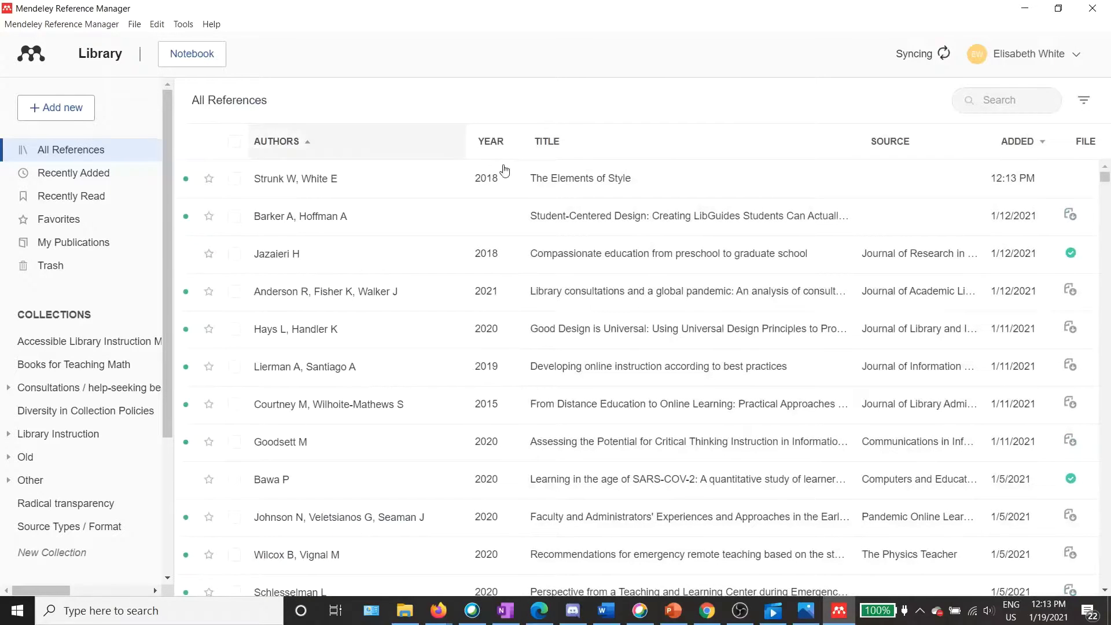
left_click(581, 177)
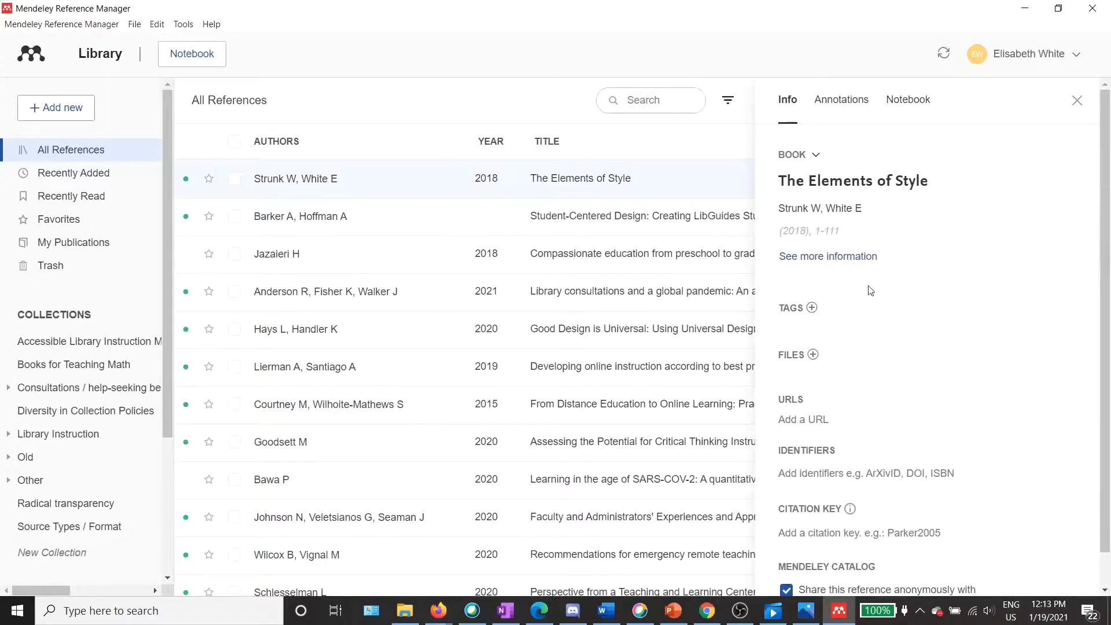
left_click(824, 236)
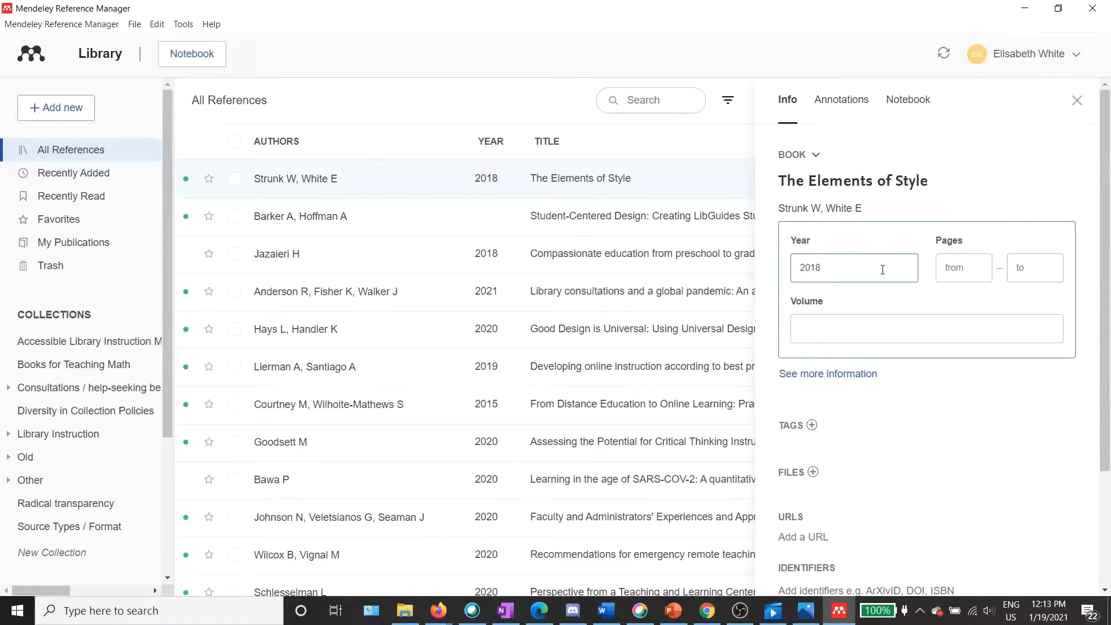
left_click(838, 204)
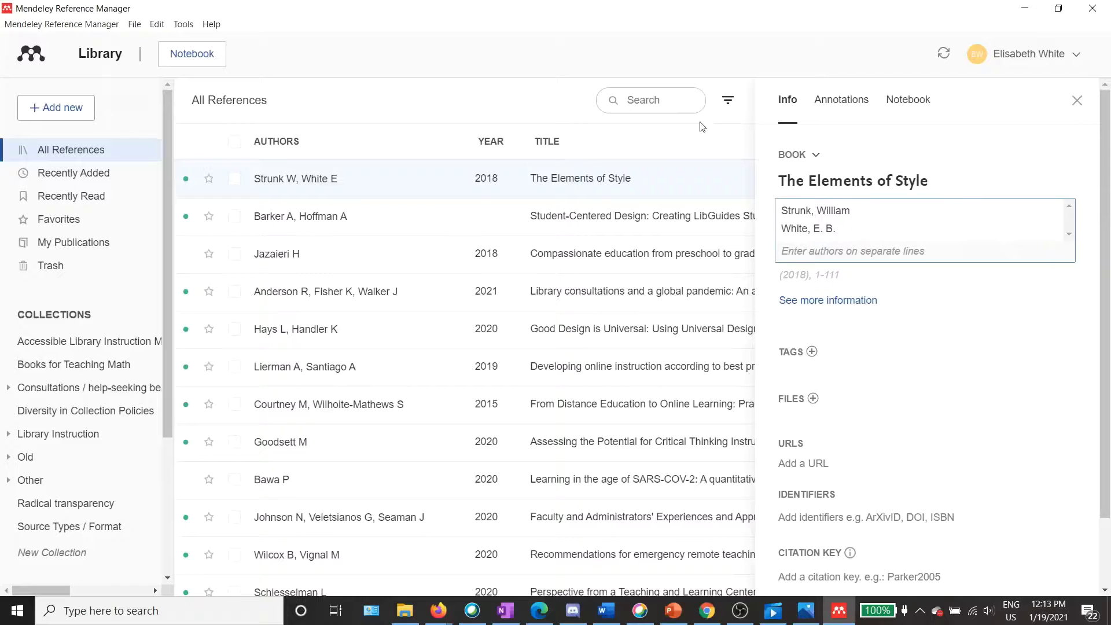
left_click(638, 189)
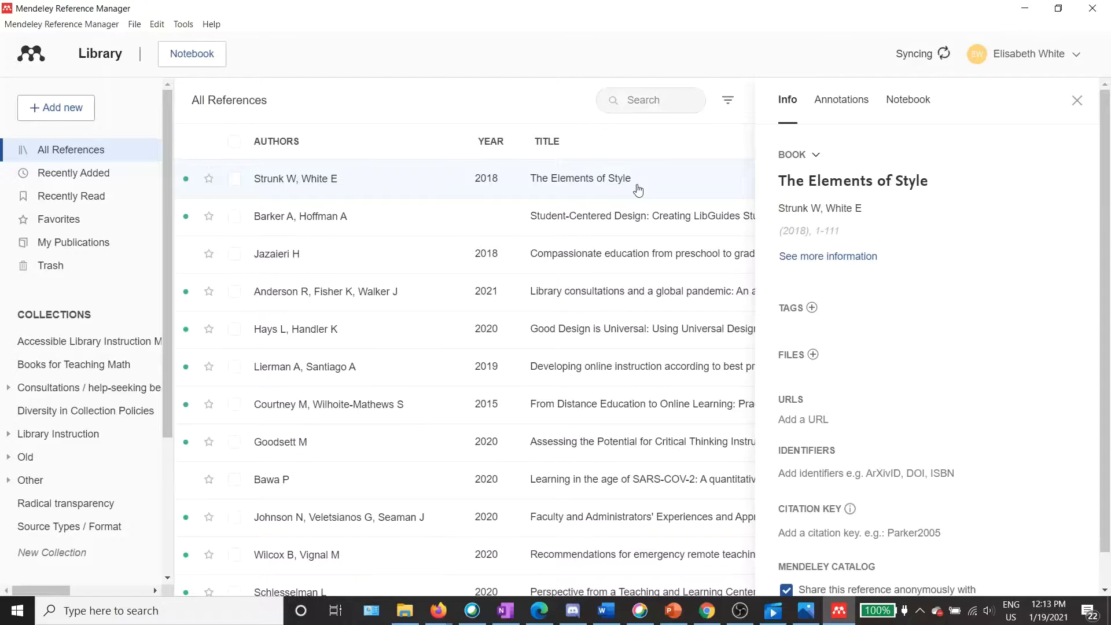